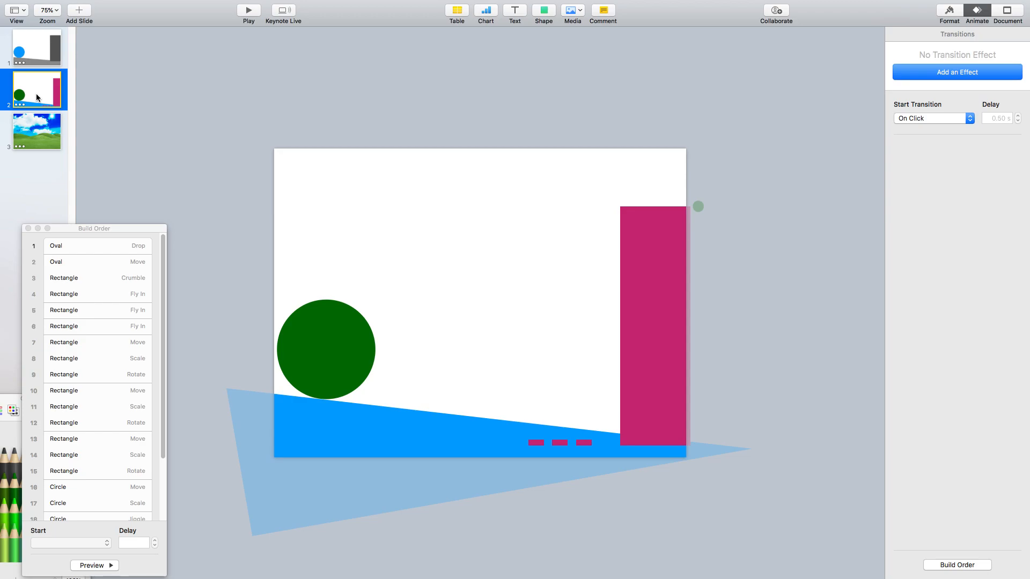
Step: Open slide 3 with the sky and hills, and shift the Build Order window away from the slide
{"action": "left_click", "coordinate": [40, 142]}
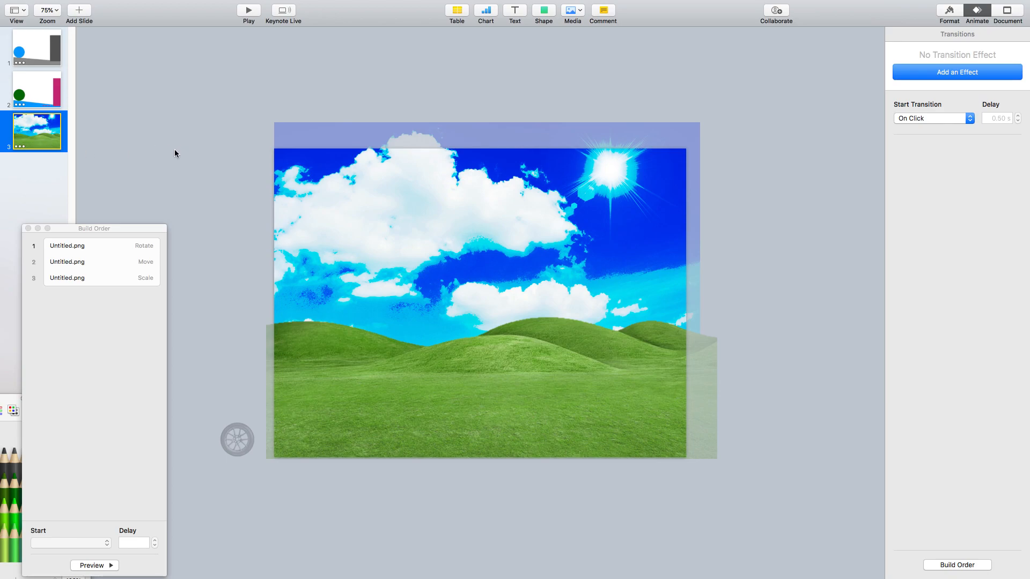
{"action": "left_click_drag", "start_coordinate": [123, 228], "coordinate": [101, 231]}
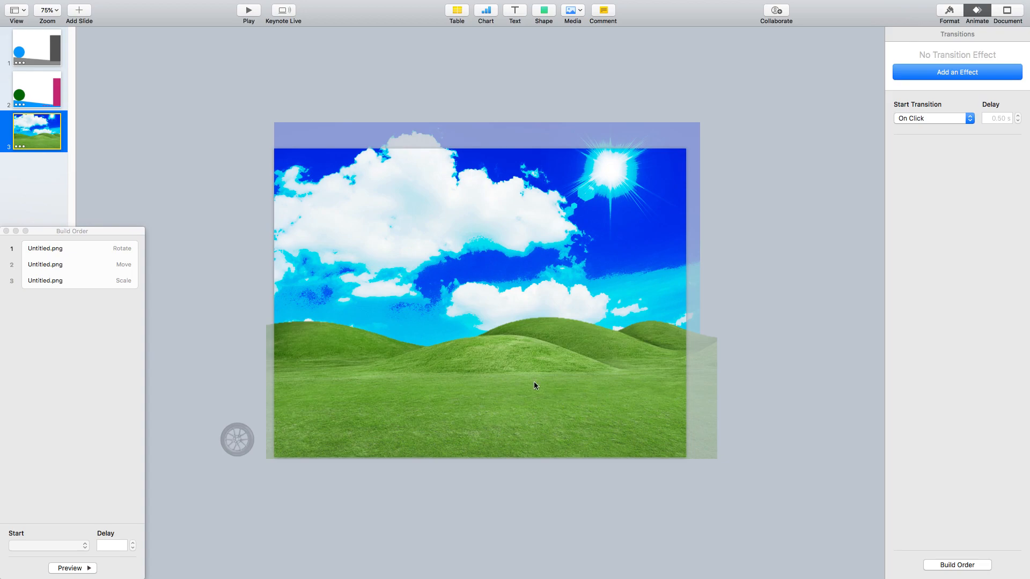
Step: Move the grassy hills picture slightly off its place, then return it to its original position
{"action": "mouse_move", "coordinate": [518, 360]}
{"action": "left_mouse_down"}
{"action": "mouse_move", "coordinate": [522, 331]}
{"action": "mouse_move", "coordinate": [611, 294]}
{"action": "mouse_move", "coordinate": [522, 255]}
{"action": "mouse_move", "coordinate": [471, 257]}
{"action": "mouse_move", "coordinate": [504, 309]}
{"action": "mouse_move", "coordinate": [509, 355]}
{"action": "left_mouse_up"}
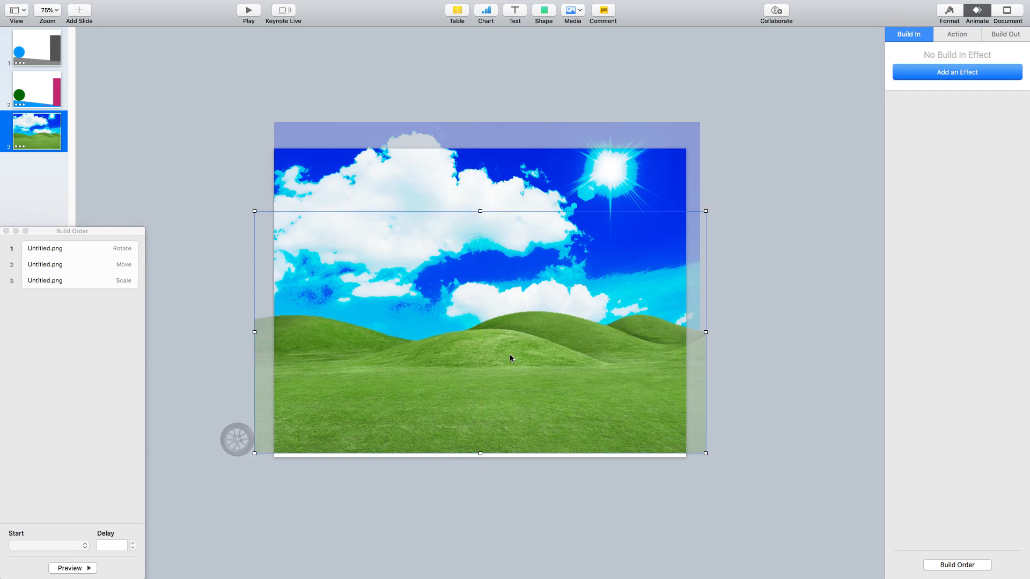
{"action": "key", "text": "shift+Right"}
{"action": "key", "text": "shift+Right"}
{"action": "key", "text": "shift+Down"}
Step: Shift the sky background picture slightly, then return it to its original position
{"action": "left_click", "coordinate": [478, 174]}
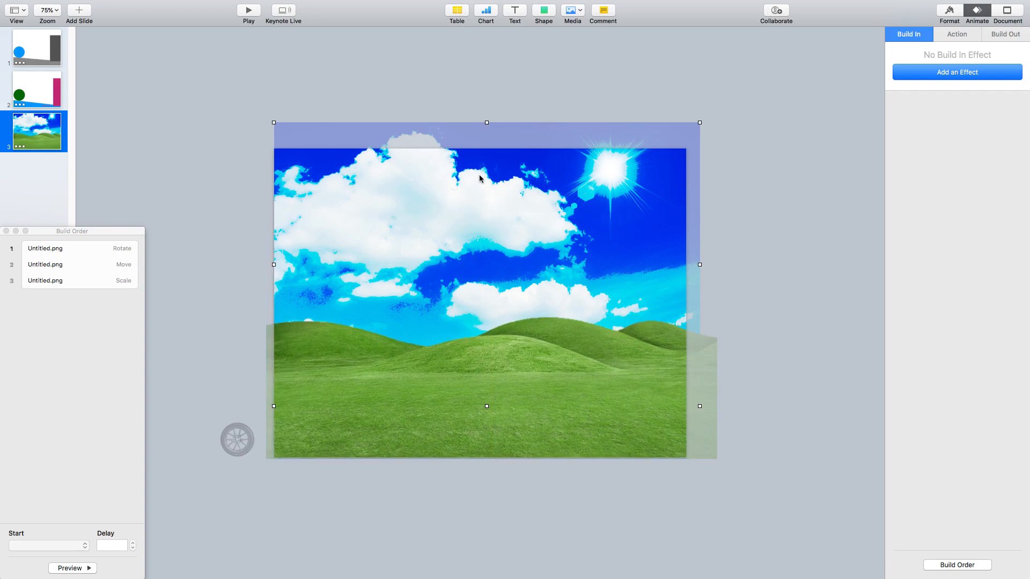
{"action": "left_click_drag", "start_coordinate": [479, 175], "coordinate": [469, 193]}
{"action": "key", "text": "shift+Up"}
{"action": "key", "text": "shift+Up"}
{"action": "key", "text": "shift+Right"}
Step: Play slide 3 as a full-screen slideshow to watch the rolling wheel, then exit
{"action": "left_click", "coordinate": [254, 10]}
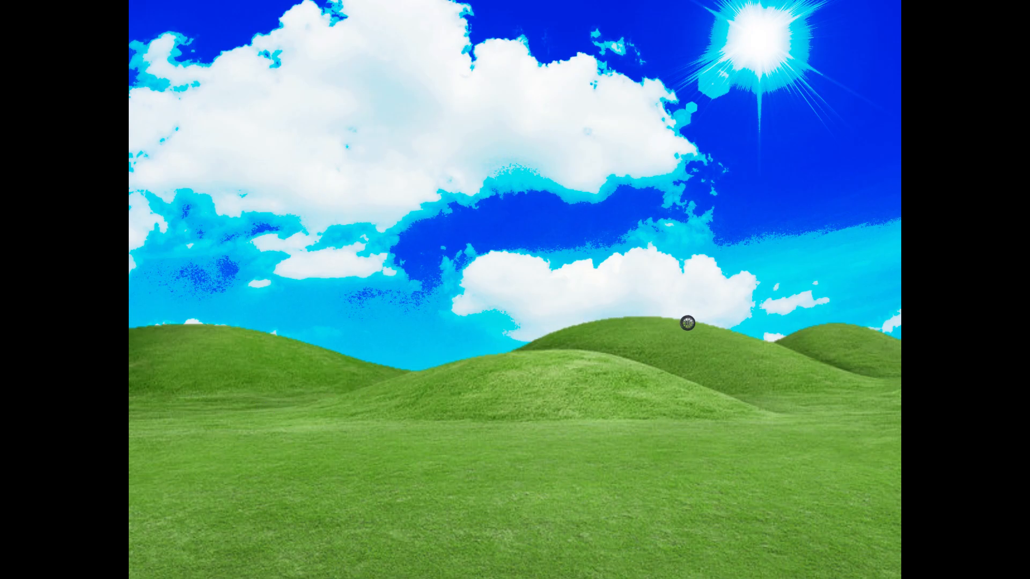
{"action": "key", "text": "Escape"}
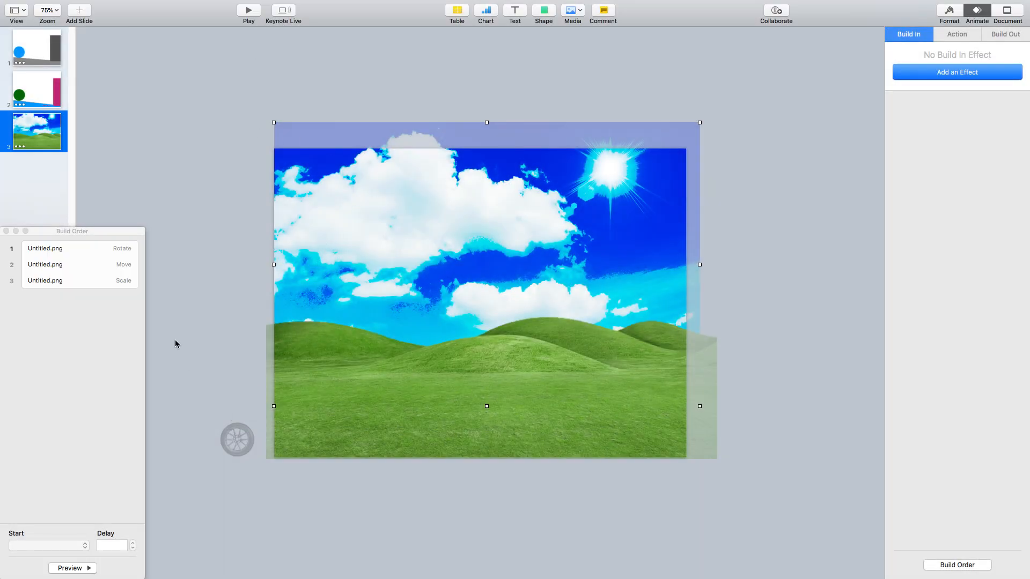
Step: Reposition the Build Order window beside the slide and examine the wheel's Move and Rotate action settings
{"action": "left_click_drag", "start_coordinate": [119, 238], "coordinate": [209, 69]}
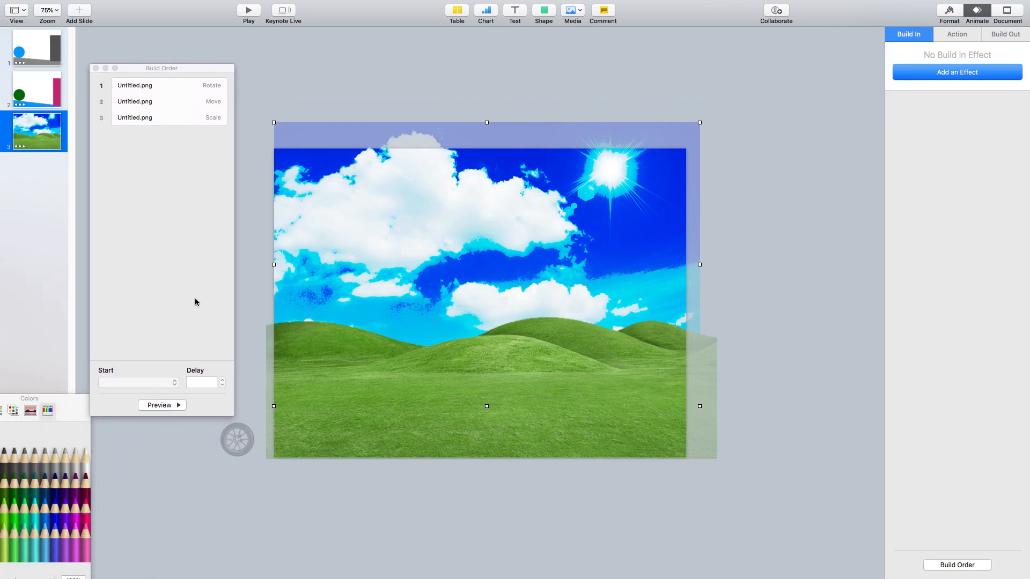
{"action": "left_click", "coordinate": [205, 105]}
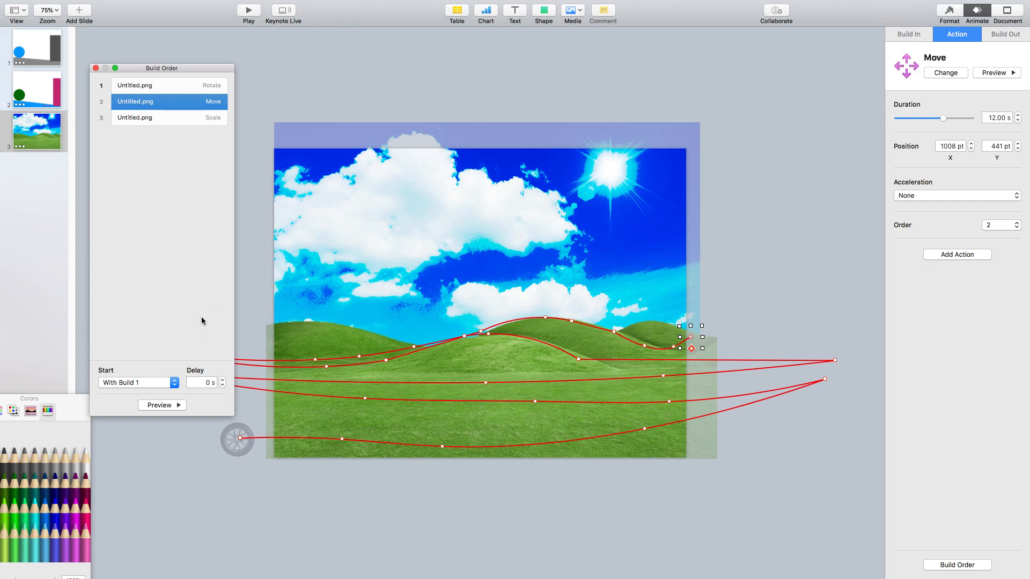
{"action": "left_click_drag", "start_coordinate": [168, 68], "coordinate": [161, 45]}
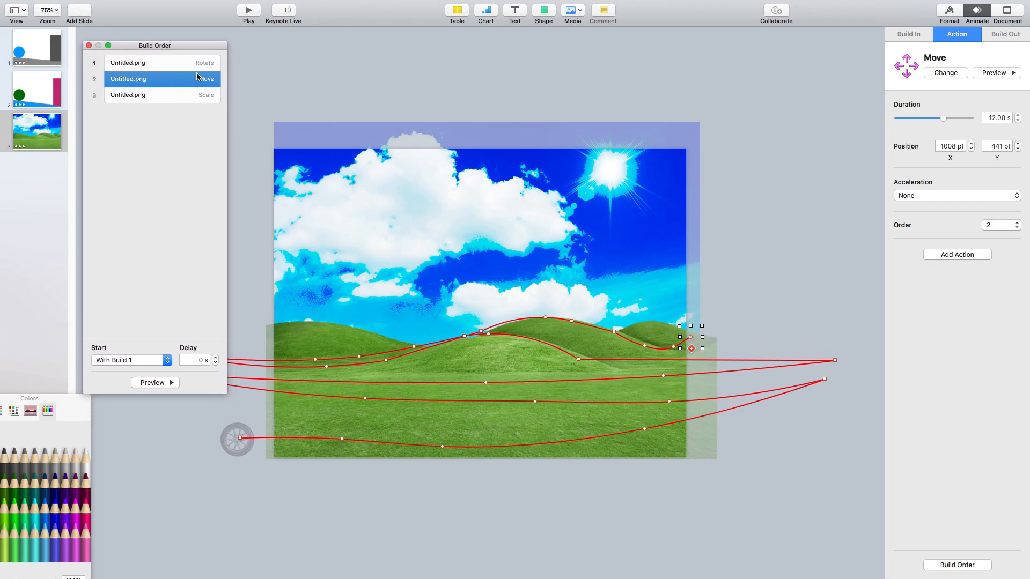
{"action": "left_click_drag", "start_coordinate": [185, 45], "coordinate": [171, 45]}
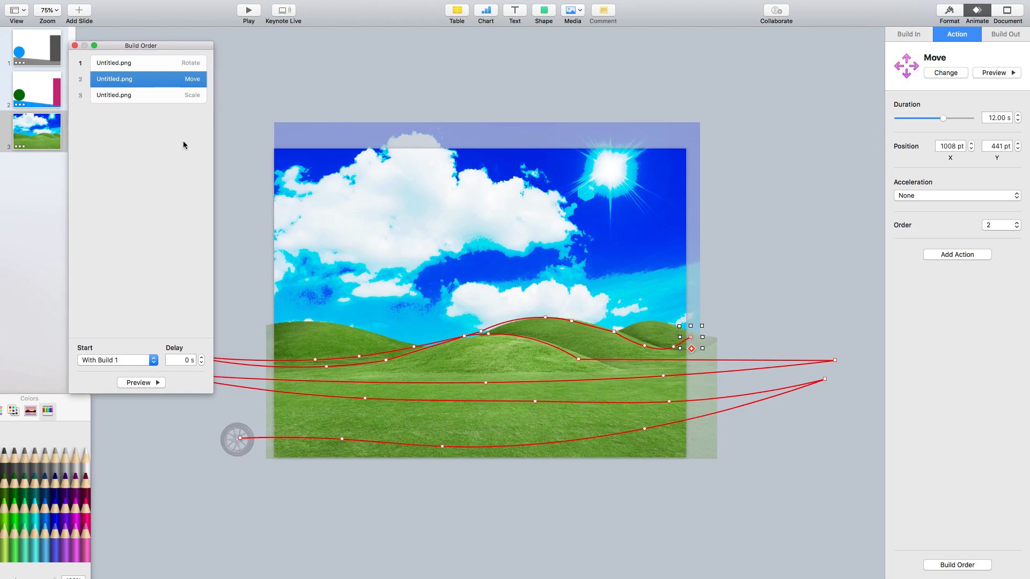
{"action": "left_click", "coordinate": [157, 63]}
Step: Select the wheel at its starting position and move it slightly up and to the left
{"action": "left_click", "coordinate": [231, 432]}
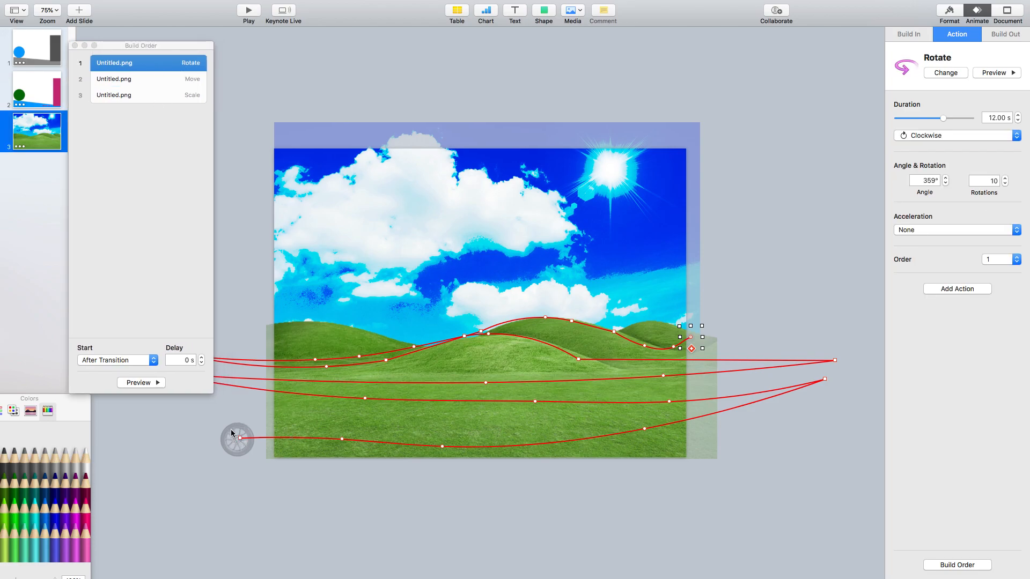
{"action": "left_click", "coordinate": [240, 455]}
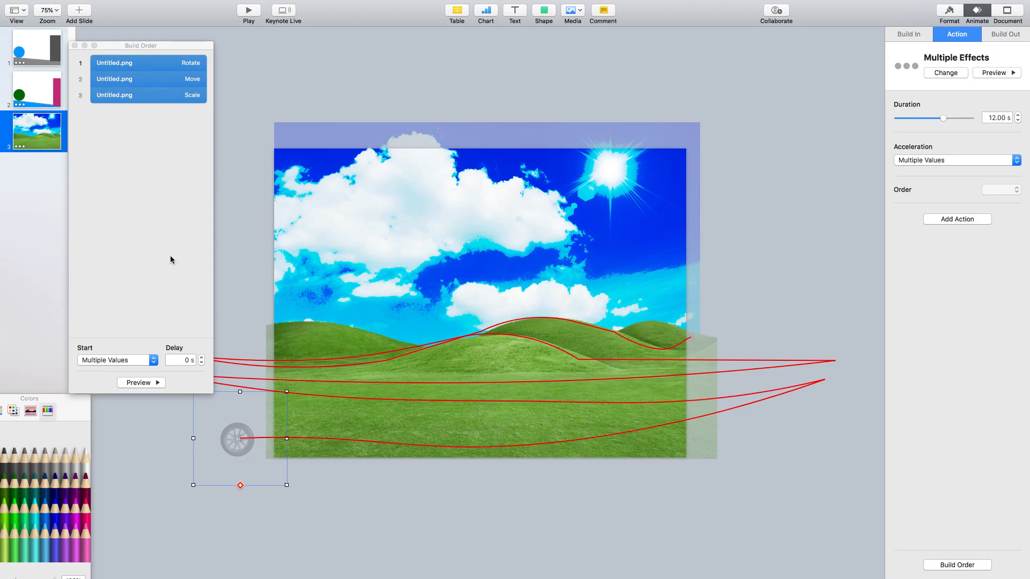
{"action": "mouse_move", "coordinate": [240, 450]}
{"action": "left_mouse_down"}
{"action": "mouse_move", "coordinate": [221, 449]}
{"action": "mouse_move", "coordinate": [239, 446]}
{"action": "left_mouse_up"}
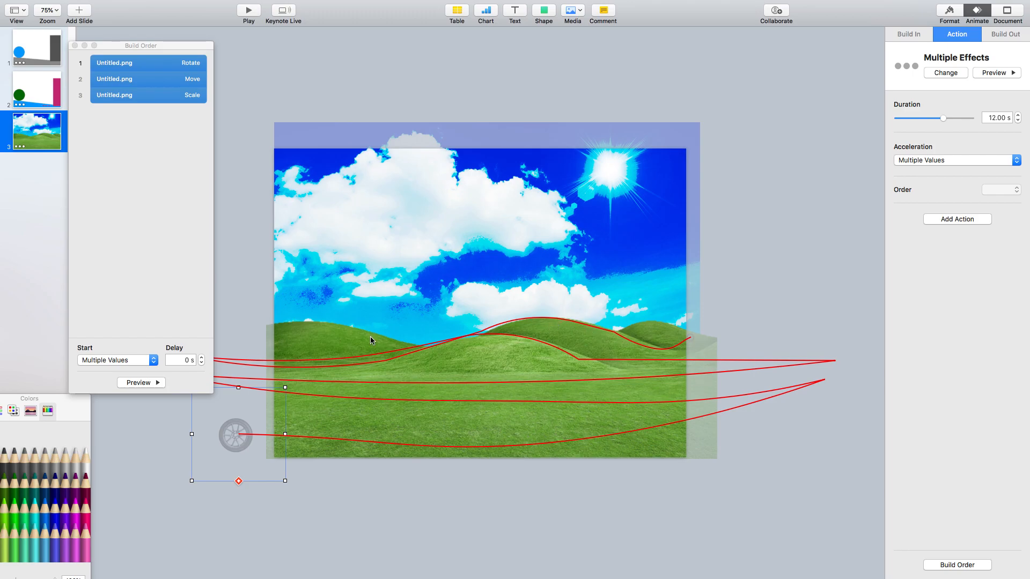
Step: Look at the basic shapes in the shape library, then view slide 2 and return to slide 3
{"action": "left_click", "coordinate": [544, 10]}
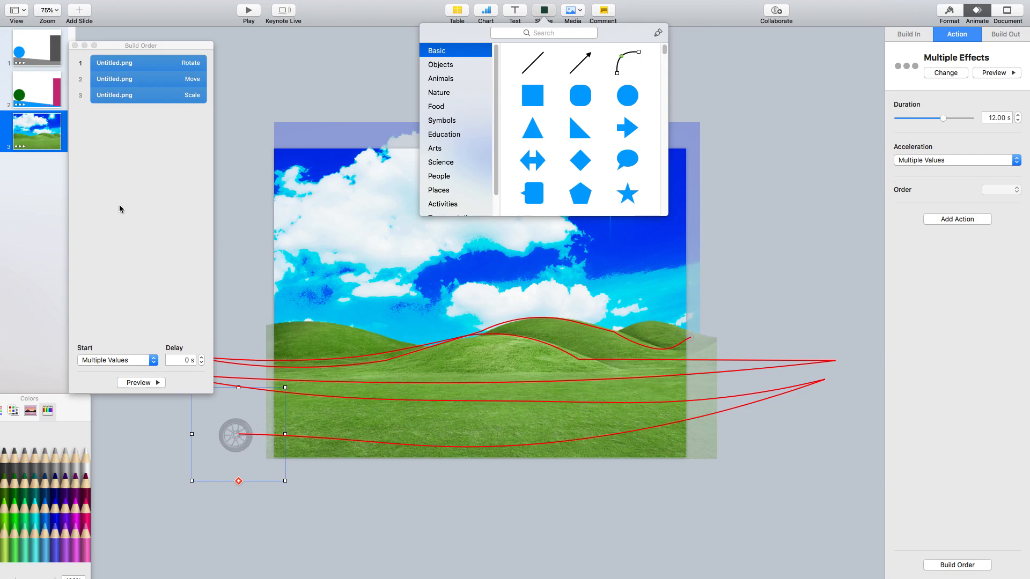
{"action": "left_click", "coordinate": [50, 95]}
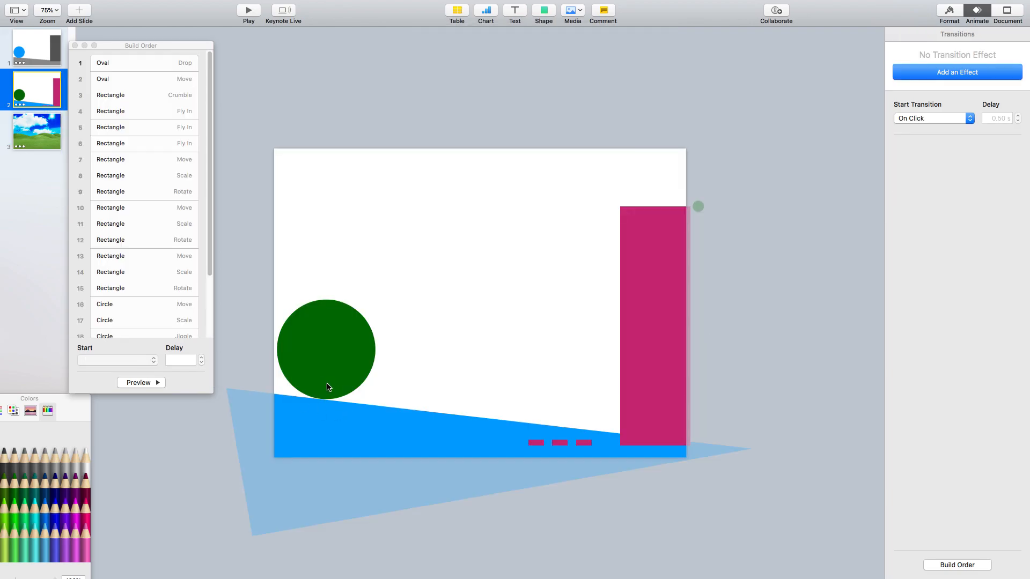
{"action": "left_click", "coordinate": [41, 143]}
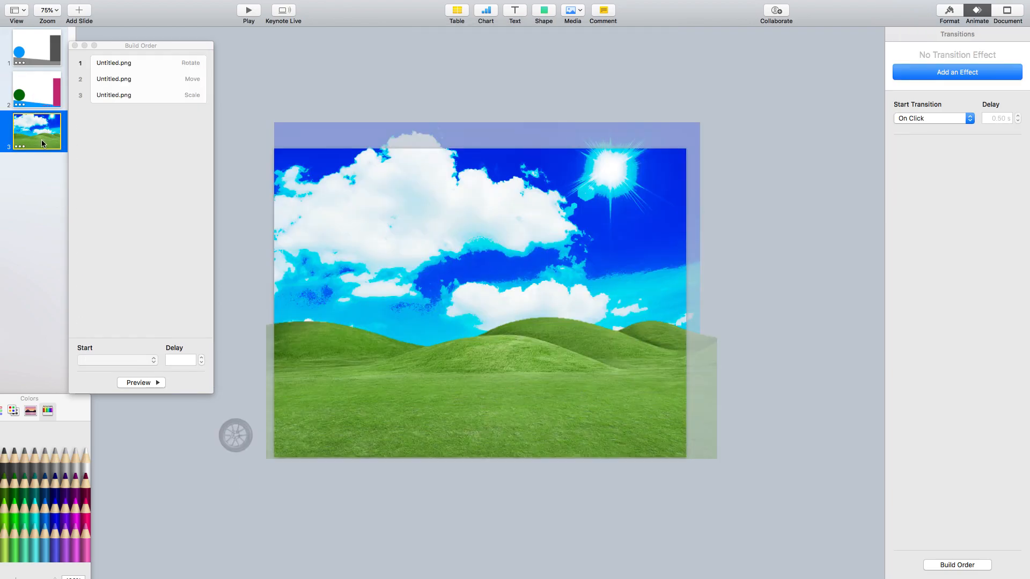
Step: Select the wheel and examine its Rotate, Move and Scale actions in the build order
{"action": "left_click", "coordinate": [243, 421]}
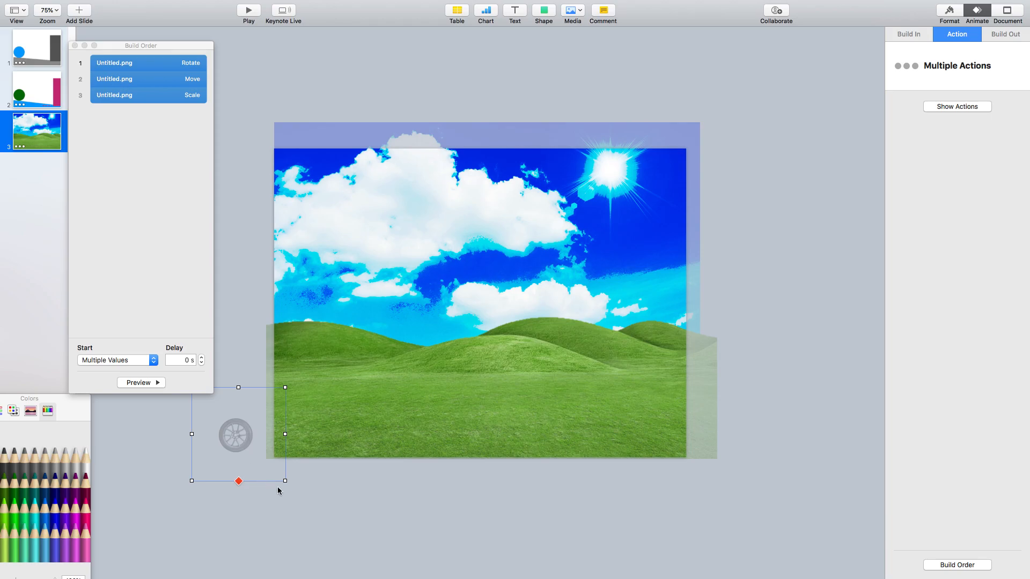
{"action": "left_click", "coordinate": [177, 65]}
{"action": "left_click", "coordinate": [175, 80]}
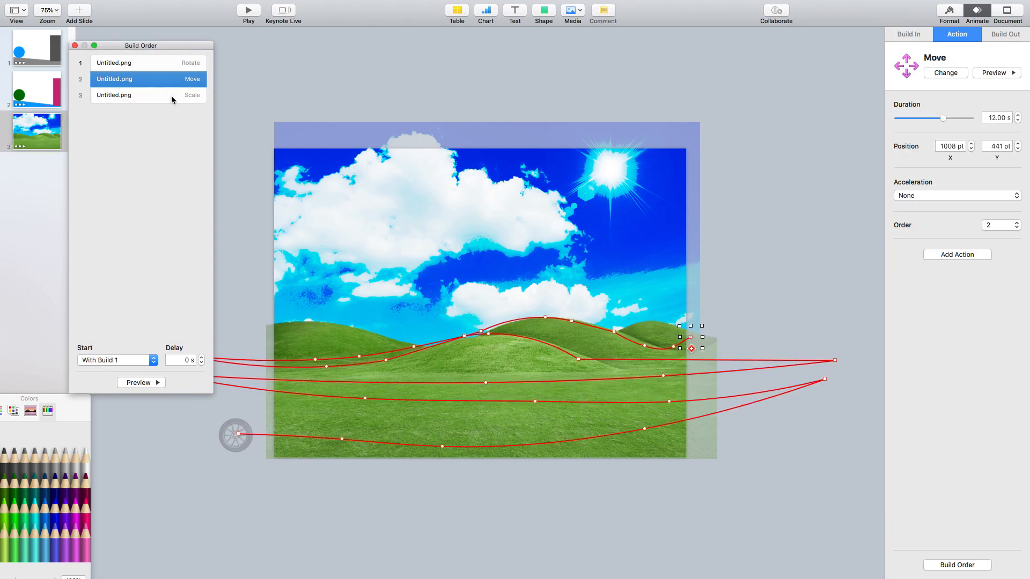
{"action": "left_click", "coordinate": [172, 100]}
Step: Set the wheel's Rotate action to 15 rotations and preview the animation
{"action": "left_click", "coordinate": [164, 65]}
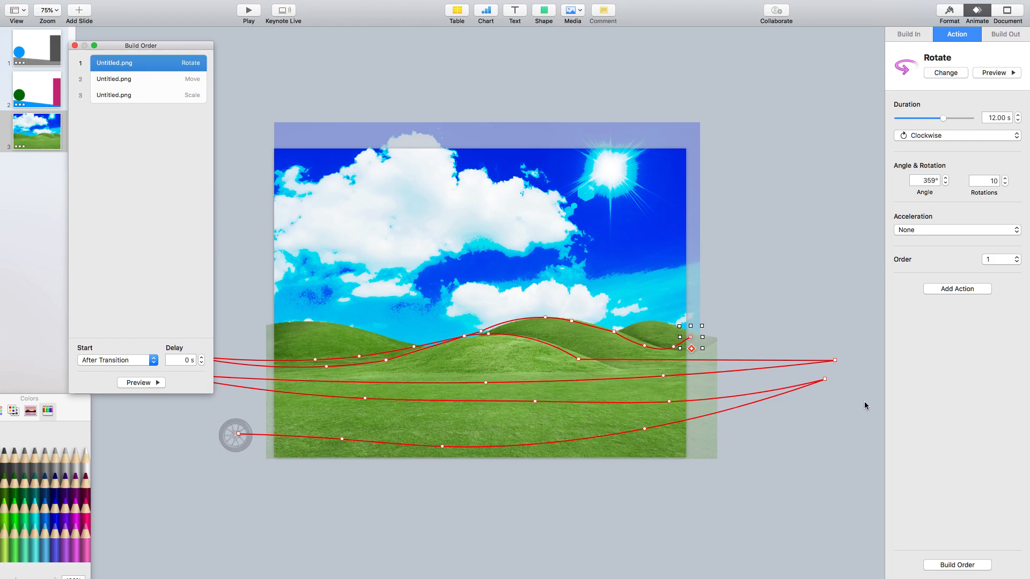
{"action": "left_click", "coordinate": [1005, 179]}
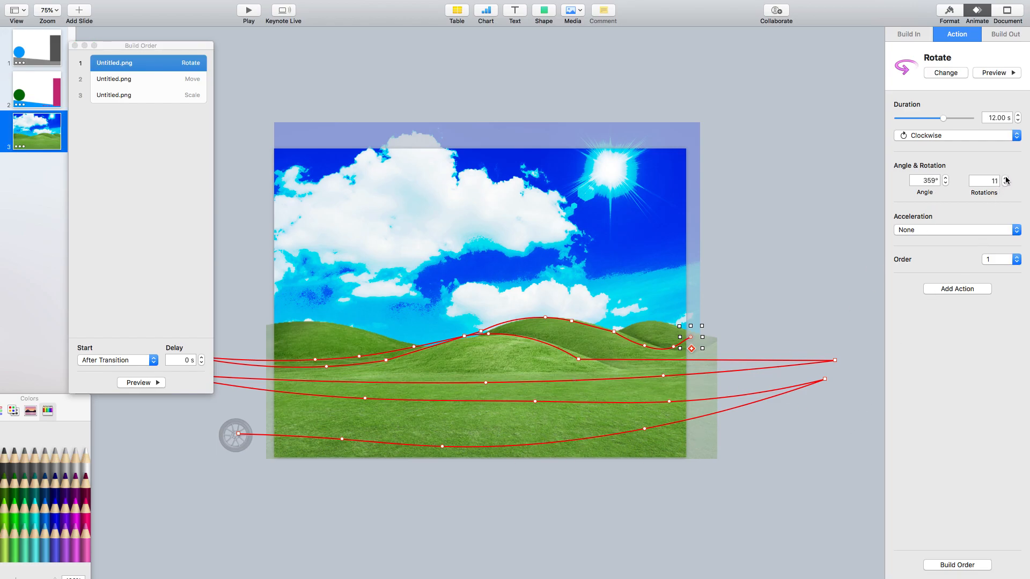
{"action": "left_click", "coordinate": [998, 73]}
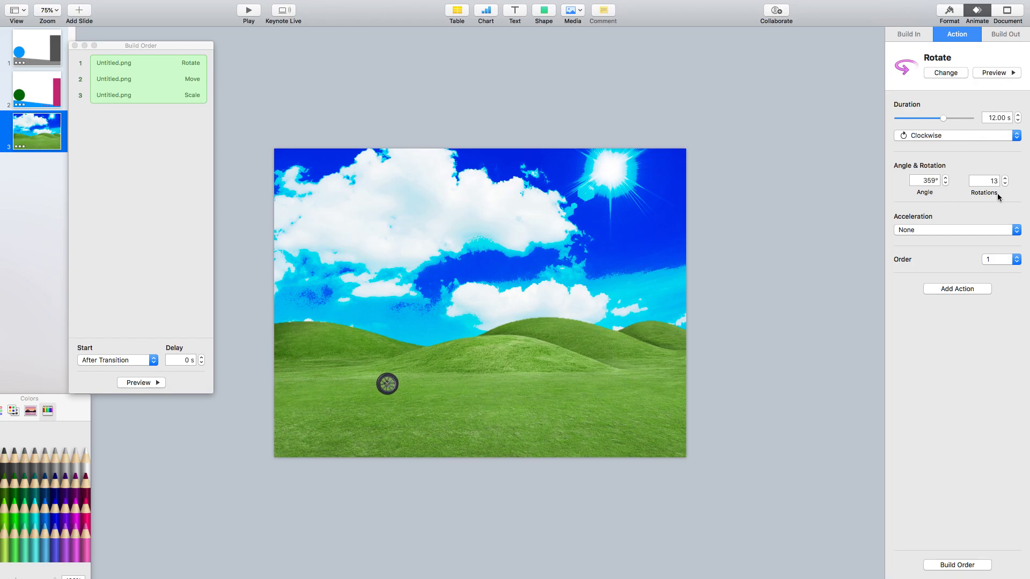
{"action": "left_click", "coordinate": [1005, 178]}
{"action": "left_click", "coordinate": [1004, 178]}
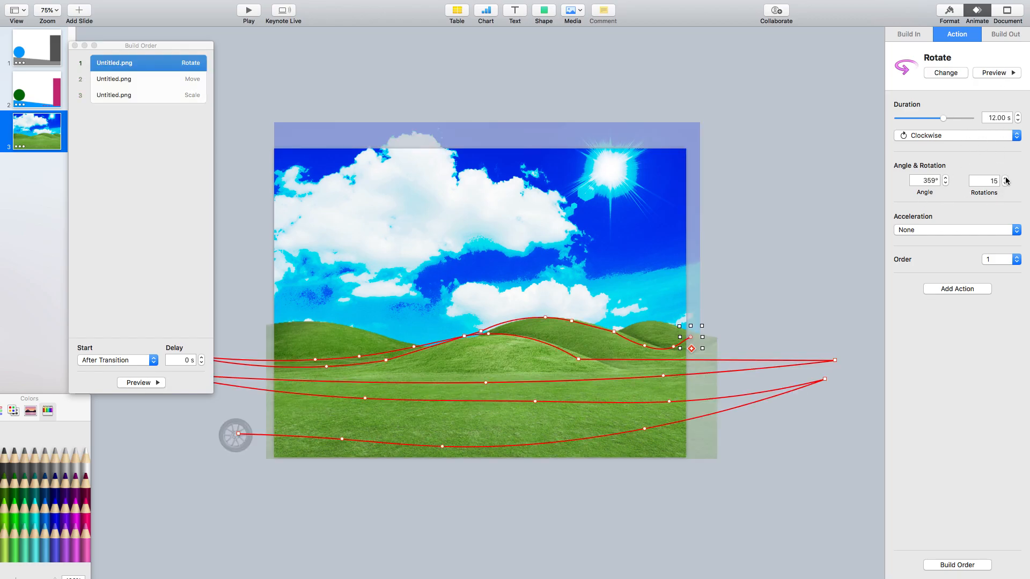
{"action": "left_click", "coordinate": [1003, 74]}
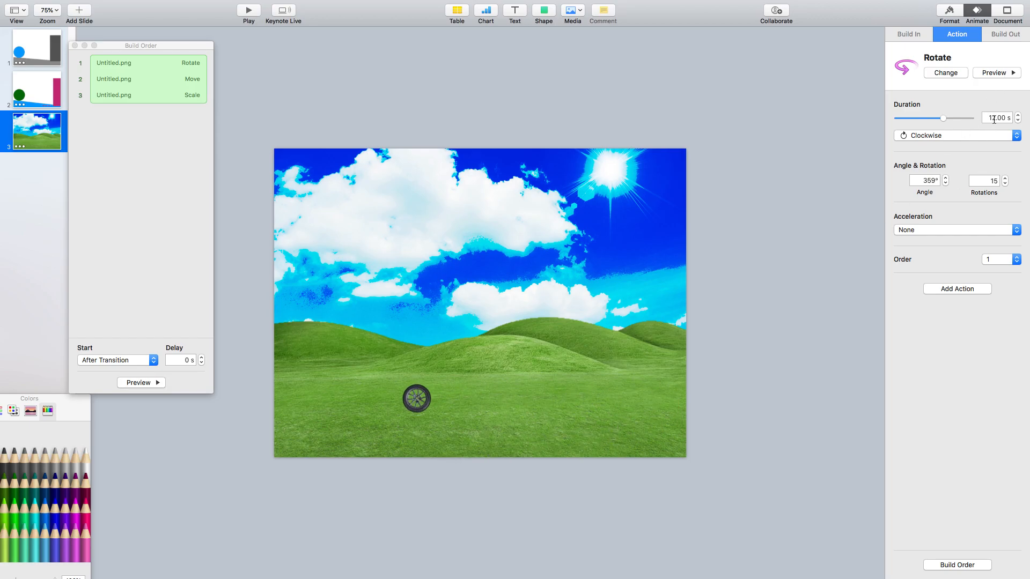
Step: Examine the settings of the wheel's Move and Scale actions, then reselect the wheel
{"action": "left_click", "coordinate": [148, 81]}
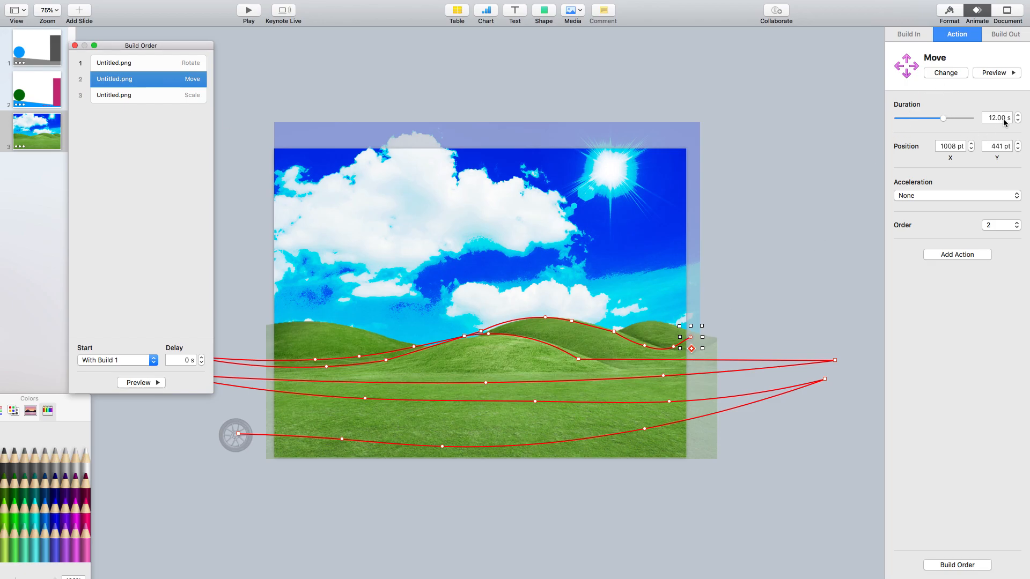
{"action": "left_click", "coordinate": [143, 98]}
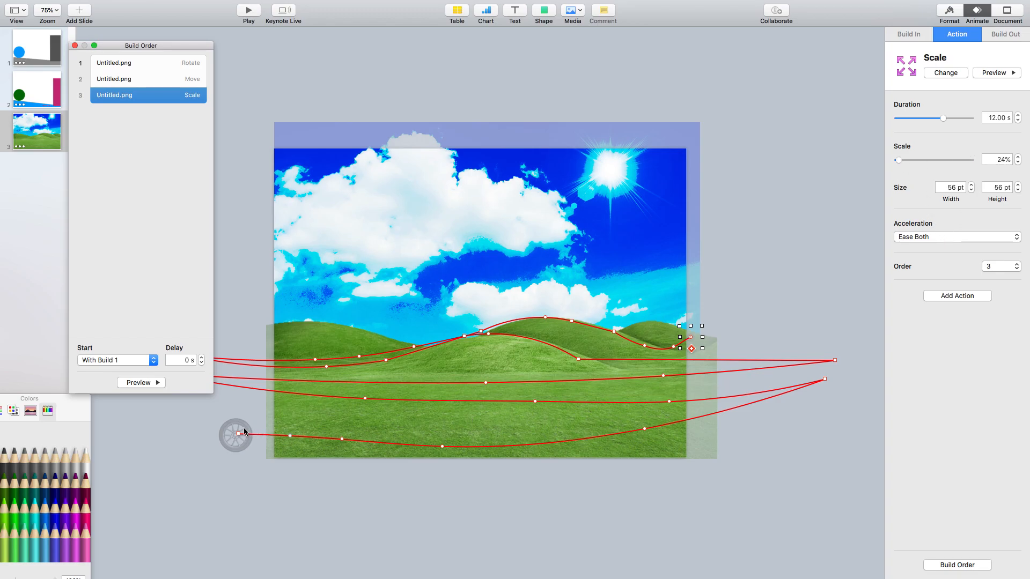
{"action": "left_click", "coordinate": [214, 452]}
{"action": "left_click", "coordinate": [231, 448]}
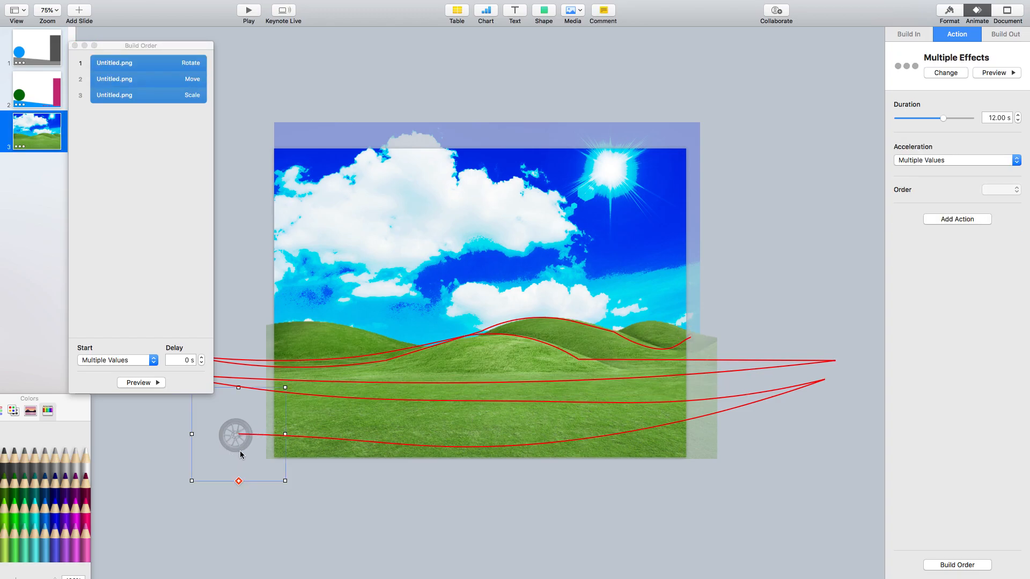
Step: Shrink the wheel's end-of-path size to a 17% scale, 39 pt wide and high, and show the Scale action
{"action": "left_click", "coordinate": [691, 340]}
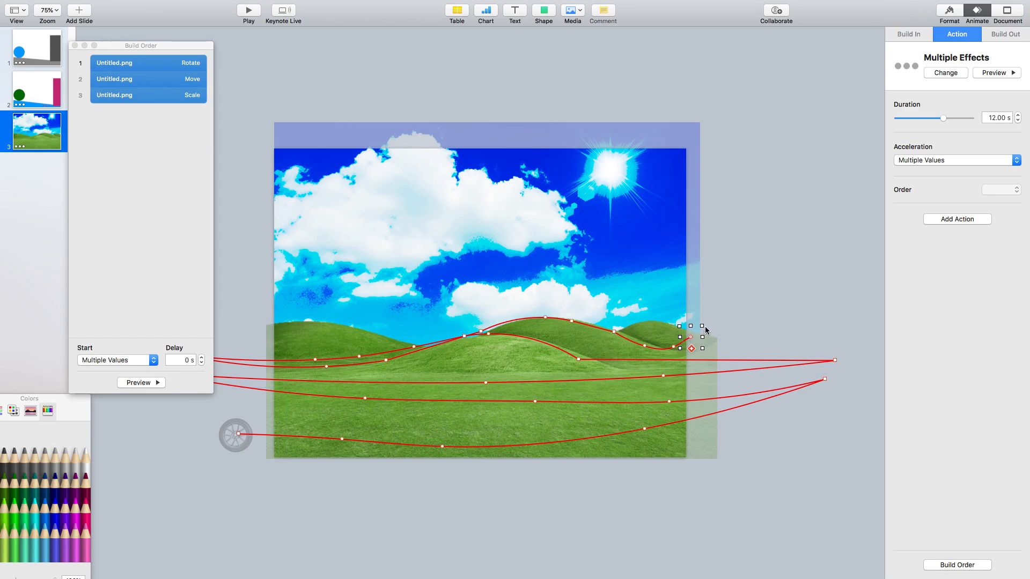
{"action": "left_click_drag", "start_coordinate": [702, 326], "coordinate": [702, 332]}
{"action": "left_click", "coordinate": [159, 99]}
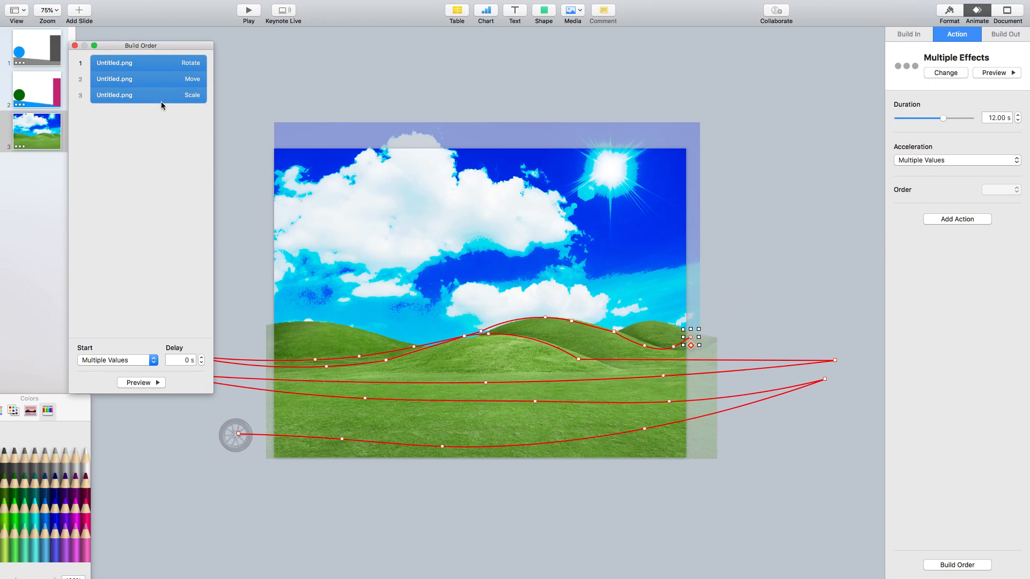
{"action": "left_click", "coordinate": [163, 102]}
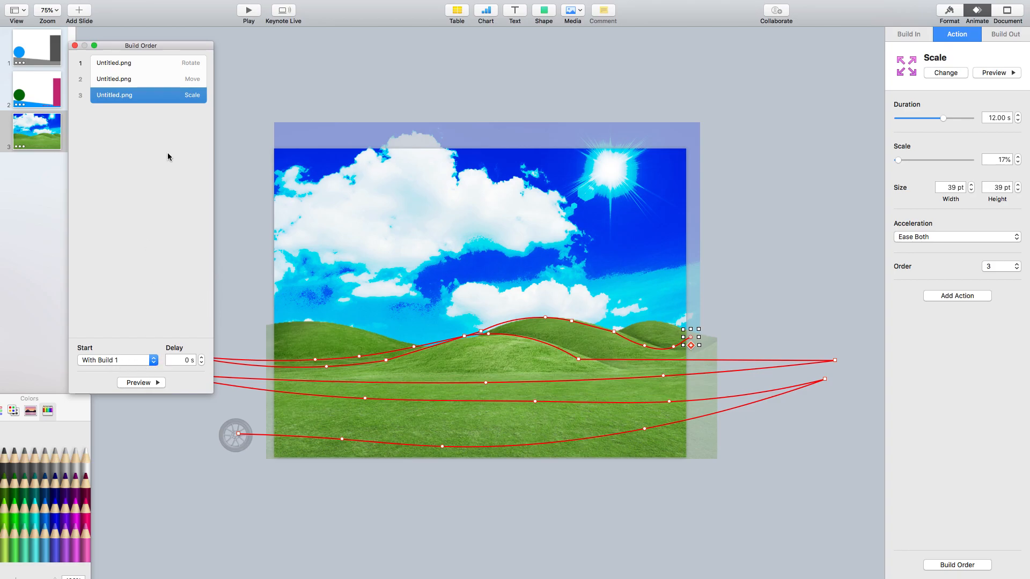
Step: Check the wheel's Move and Rotate actions, then play the slide full screen and exit
{"action": "left_click", "coordinate": [172, 82]}
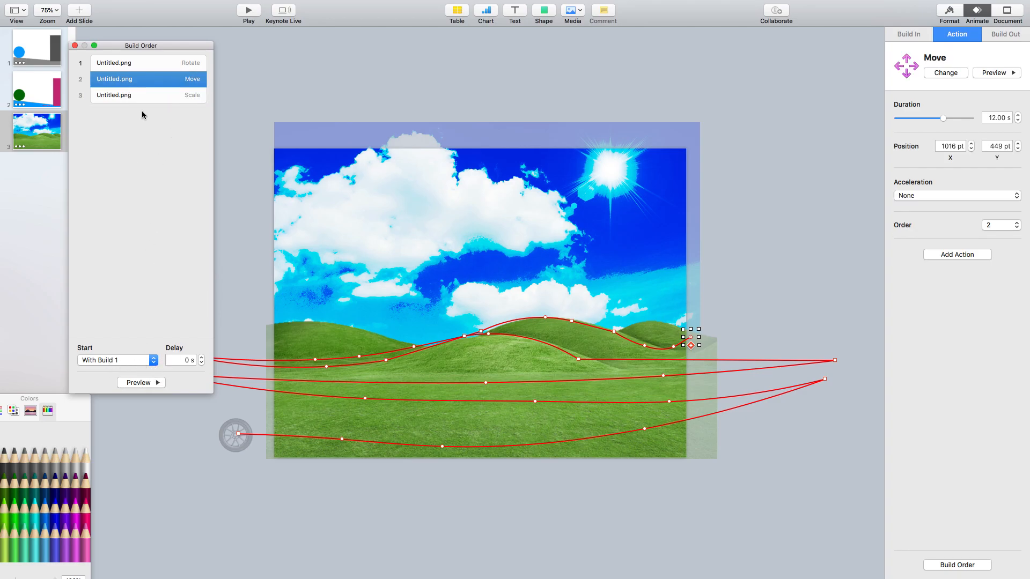
{"action": "left_click", "coordinate": [146, 65]}
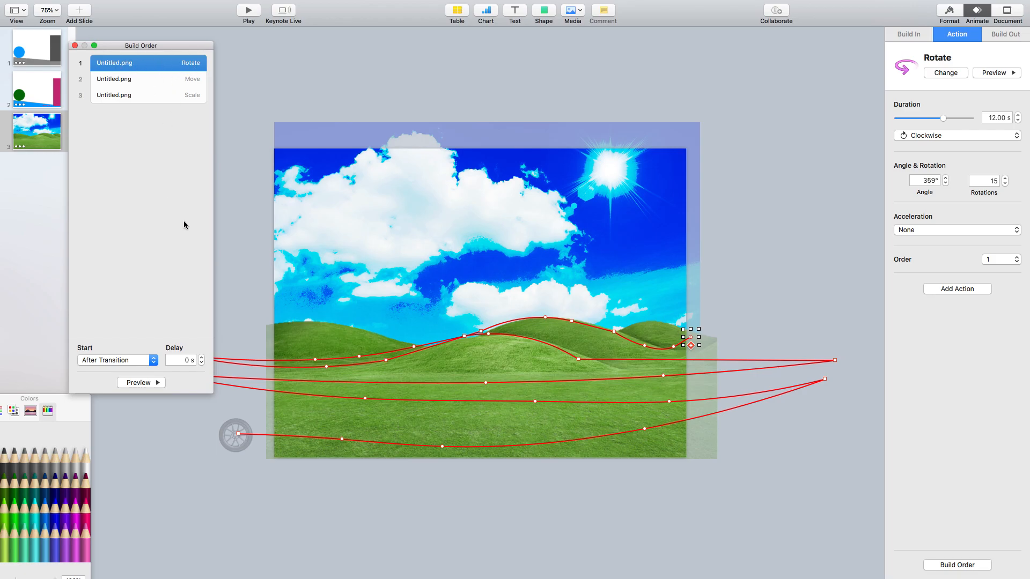
{"action": "left_click", "coordinate": [248, 13]}
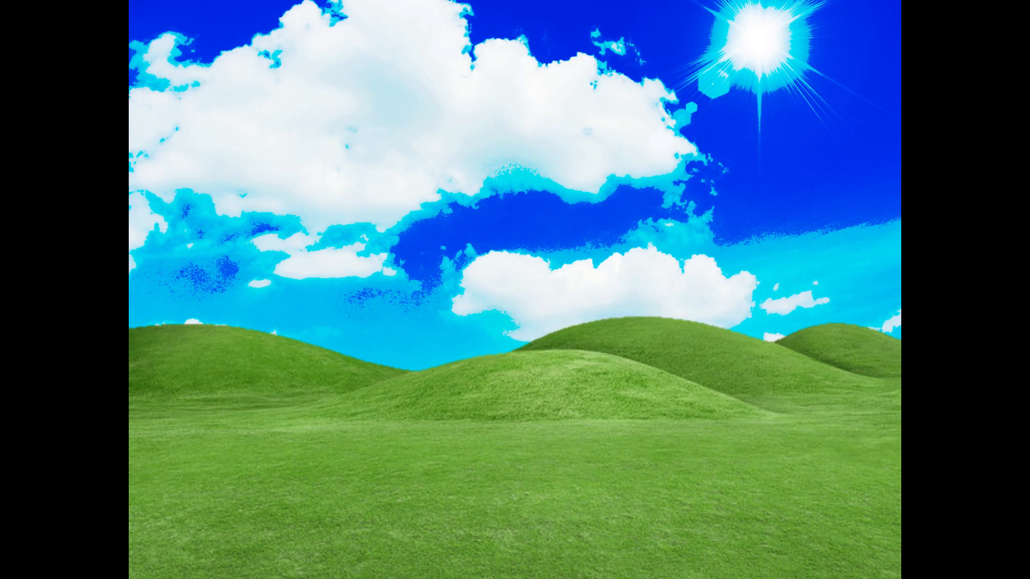
{"action": "key", "text": "Escape"}
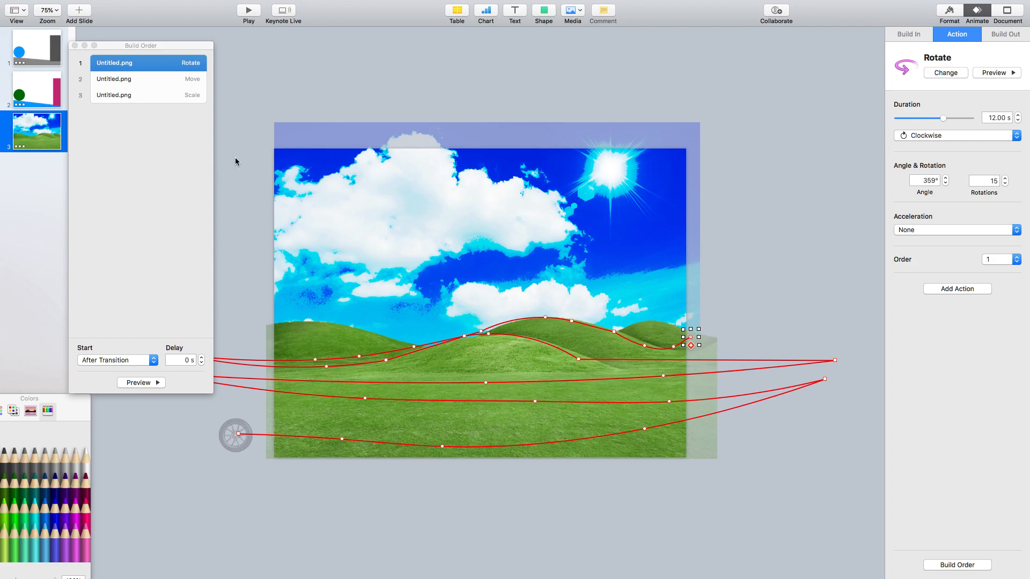
Step: Move the Build Order window off the motion path and extend the path's lower right-hand turning point farther beyond the slide's edge
{"action": "left_click_drag", "start_coordinate": [198, 51], "coordinate": [100, 73]}
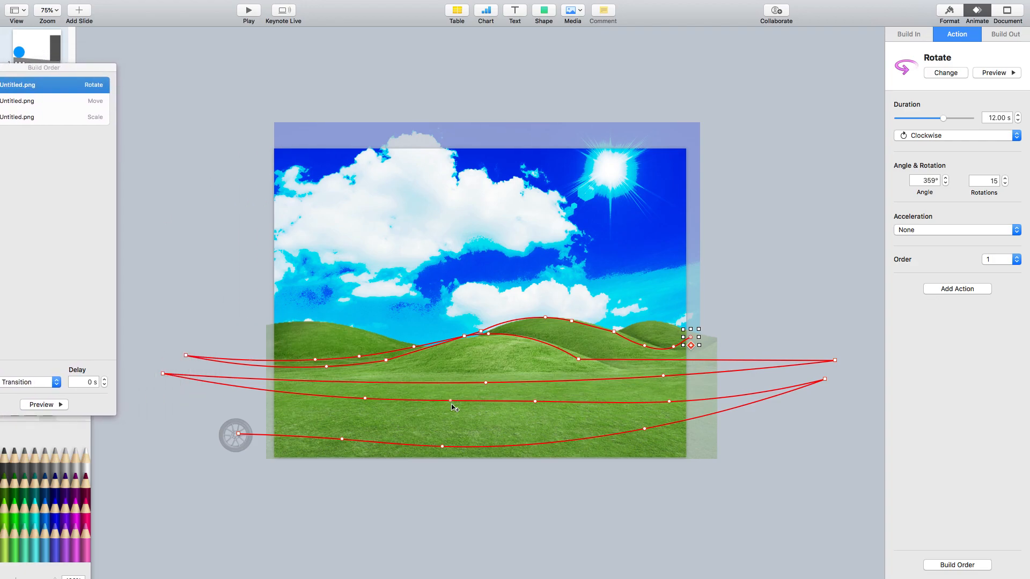
{"action": "mouse_move", "coordinate": [824, 381]}
{"action": "left_mouse_down"}
{"action": "mouse_move", "coordinate": [681, 403]}
{"action": "mouse_move", "coordinate": [840, 381]}
{"action": "left_mouse_up"}
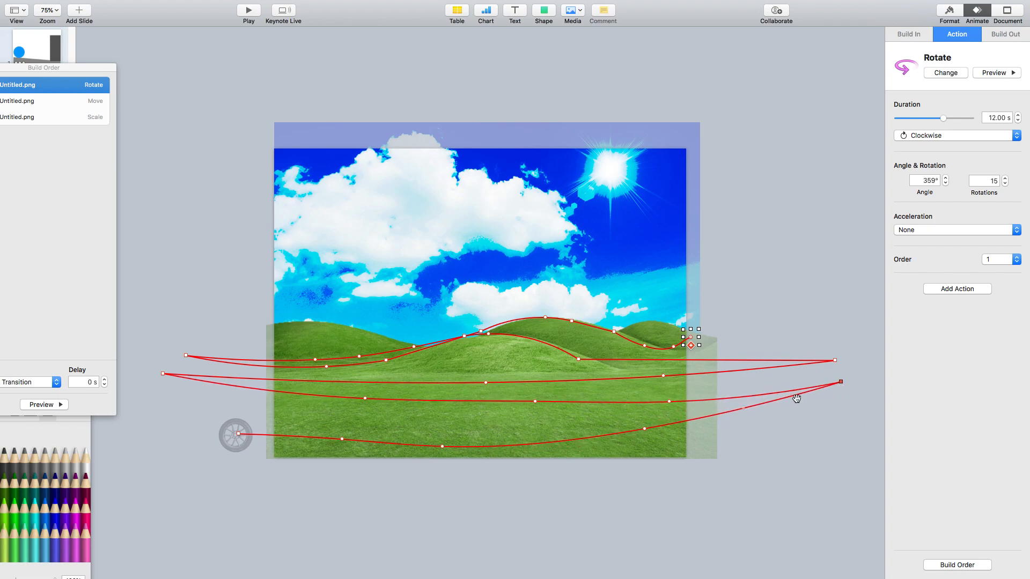
Step: Extend the motion path's left-hand turning points farther beyond the slide's edge and fine-tune the path points leading to the middle hill
{"action": "left_click_drag", "start_coordinate": [163, 374], "coordinate": [161, 352]}
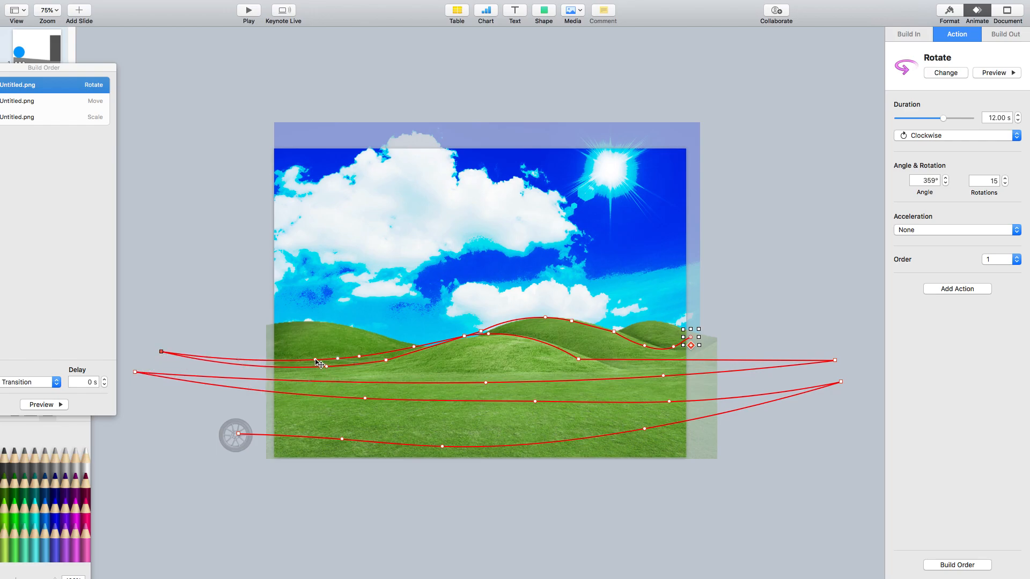
{"action": "mouse_move", "coordinate": [320, 364]}
{"action": "left_mouse_down"}
{"action": "mouse_move", "coordinate": [322, 333]}
{"action": "mouse_move", "coordinate": [318, 363]}
{"action": "left_mouse_up"}
{"action": "left_click", "coordinate": [465, 337]}
{"action": "left_click", "coordinate": [490, 334]}
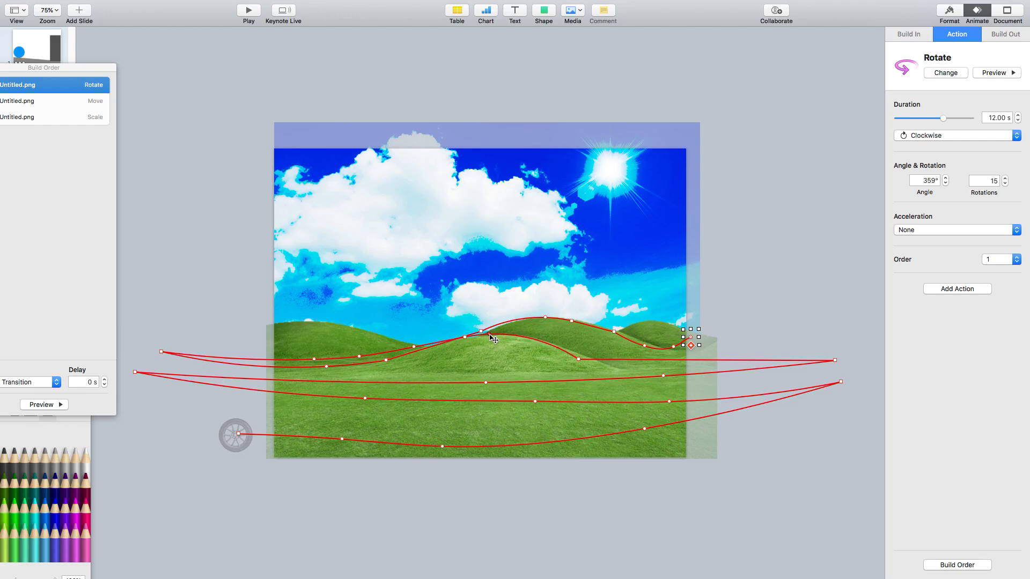
Step: Add and adjust path points on the front hill's right slope and the rear hill's left slope to follow their contours, then preview the animation
{"action": "left_click", "coordinate": [536, 341]}
{"action": "left_click", "coordinate": [545, 317]}
{"action": "left_click", "coordinate": [514, 321]}
{"action": "left_click", "coordinate": [485, 331]}
{"action": "left_click", "coordinate": [993, 73]}
Step: Reshape the two upper path curves along the base of the left hill with extra points, then preview the animation
{"action": "left_click_drag", "start_coordinate": [326, 367], "coordinate": [359, 354]}
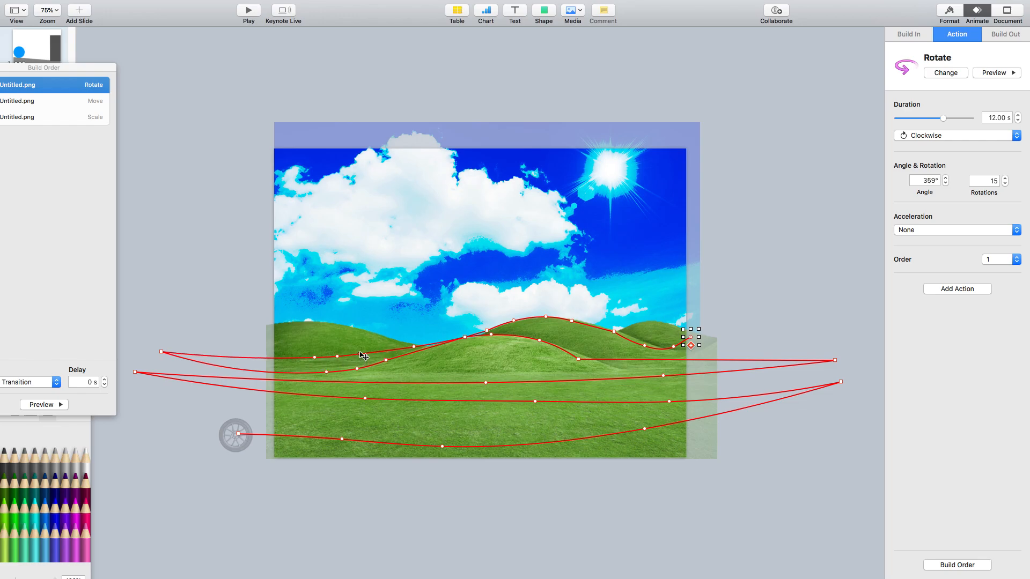
{"action": "left_click", "coordinate": [388, 351]}
{"action": "left_click", "coordinate": [416, 347]}
{"action": "left_click", "coordinate": [989, 71]}
Step: Smooth the path from the upper left turning point up to the middle hill by repositioning and adding points, then preview the animation
{"action": "left_click_drag", "start_coordinate": [327, 373], "coordinate": [216, 369]}
{"action": "left_click", "coordinate": [391, 363]}
{"action": "left_click_drag", "start_coordinate": [315, 367], "coordinate": [307, 370]}
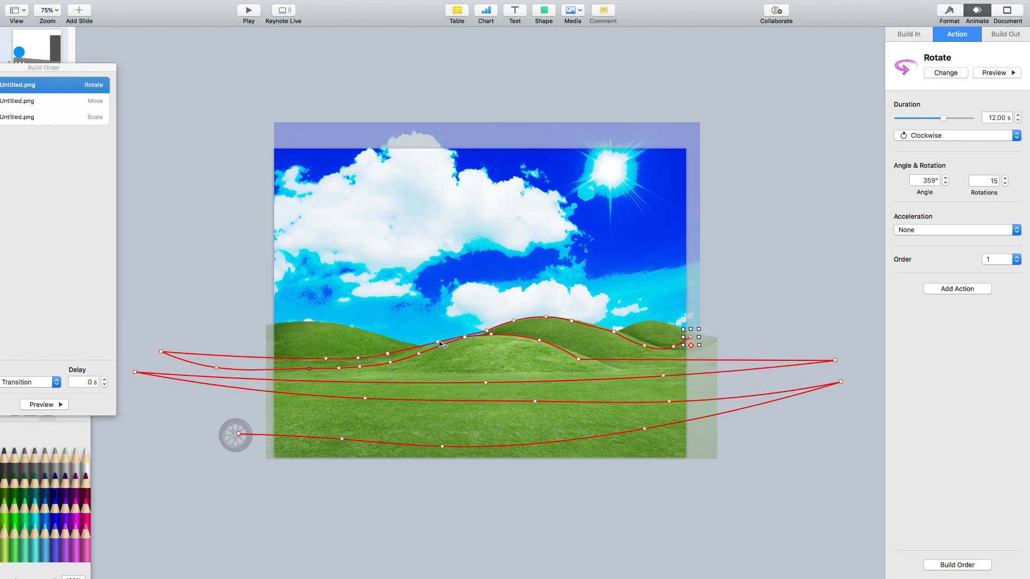
{"action": "left_click_drag", "start_coordinate": [438, 344], "coordinate": [440, 347]}
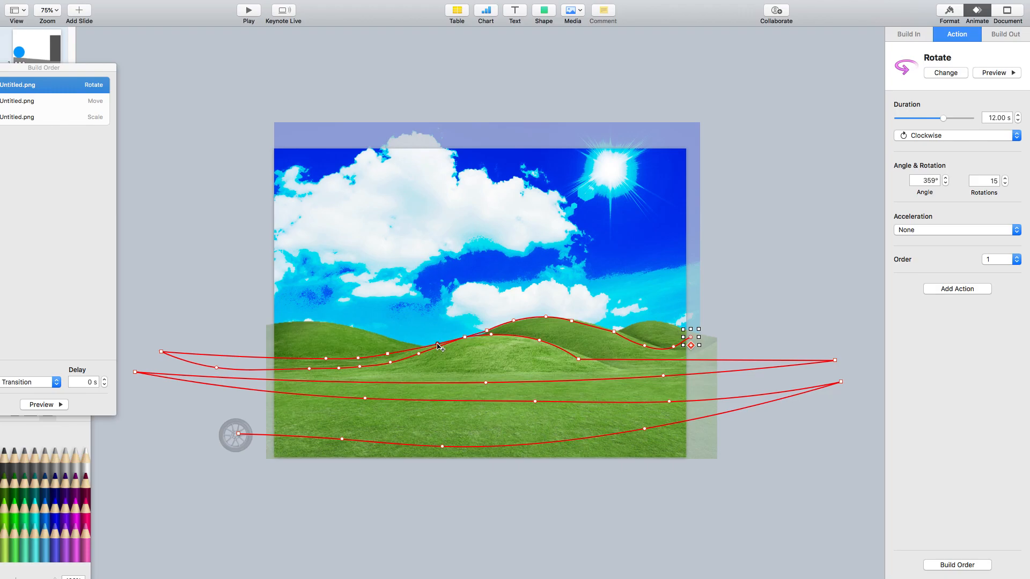
{"action": "left_click", "coordinate": [465, 338]}
{"action": "left_click", "coordinate": [992, 73]}
Step: Bring the Build Order window fully into view and check the settings of the wheel's Move and Rotate actions
{"action": "left_click_drag", "start_coordinate": [84, 70], "coordinate": [133, 61]}
{"action": "left_click", "coordinate": [118, 93]}
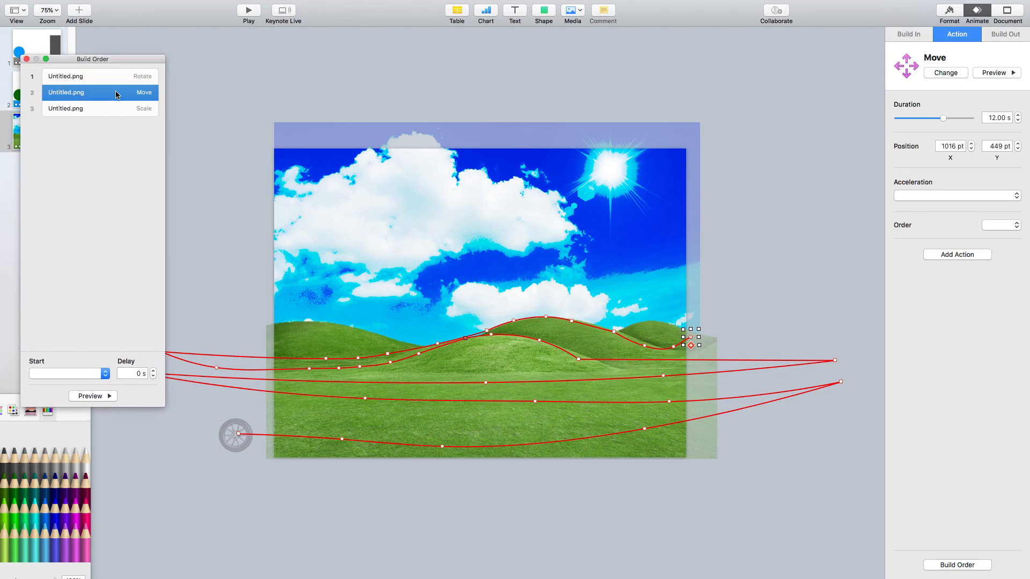
{"action": "left_click", "coordinate": [117, 80]}
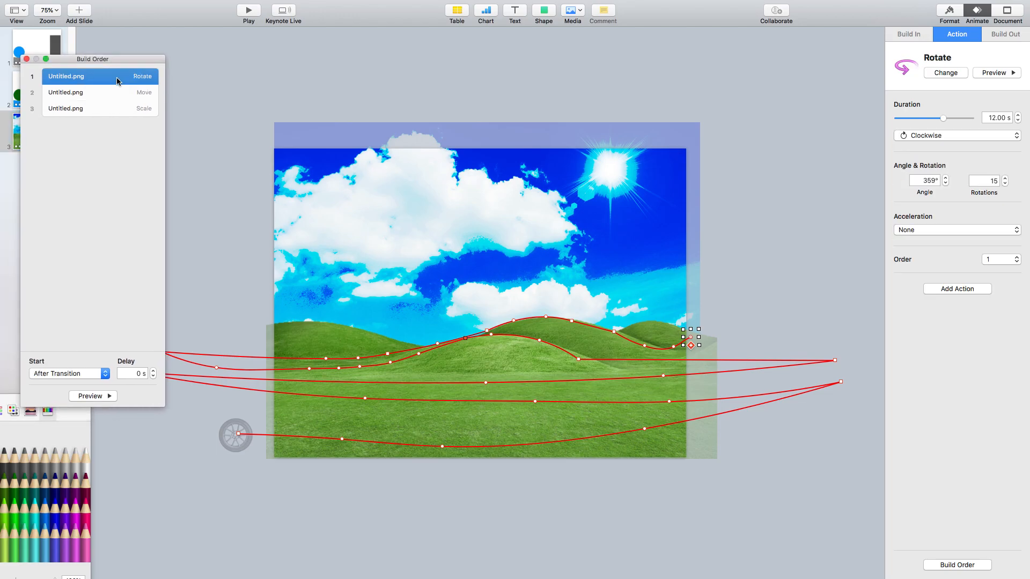